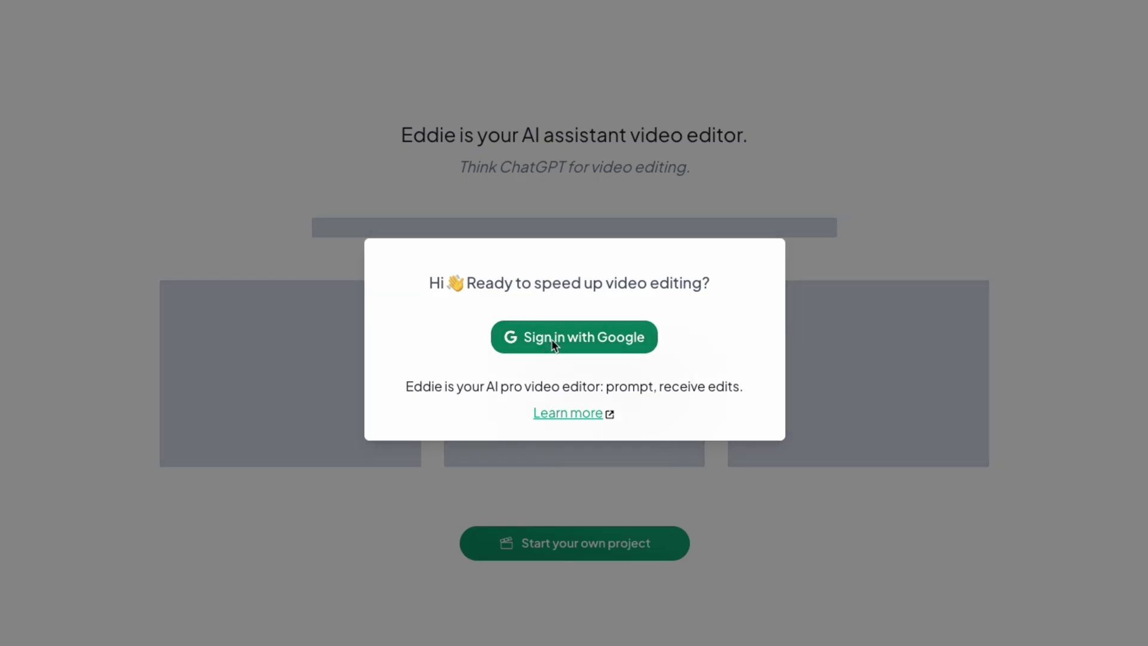
# - Sign in with Google, enter the Eddie AI app and accept the five-minute story framework
pyautogui.click(548, 336)
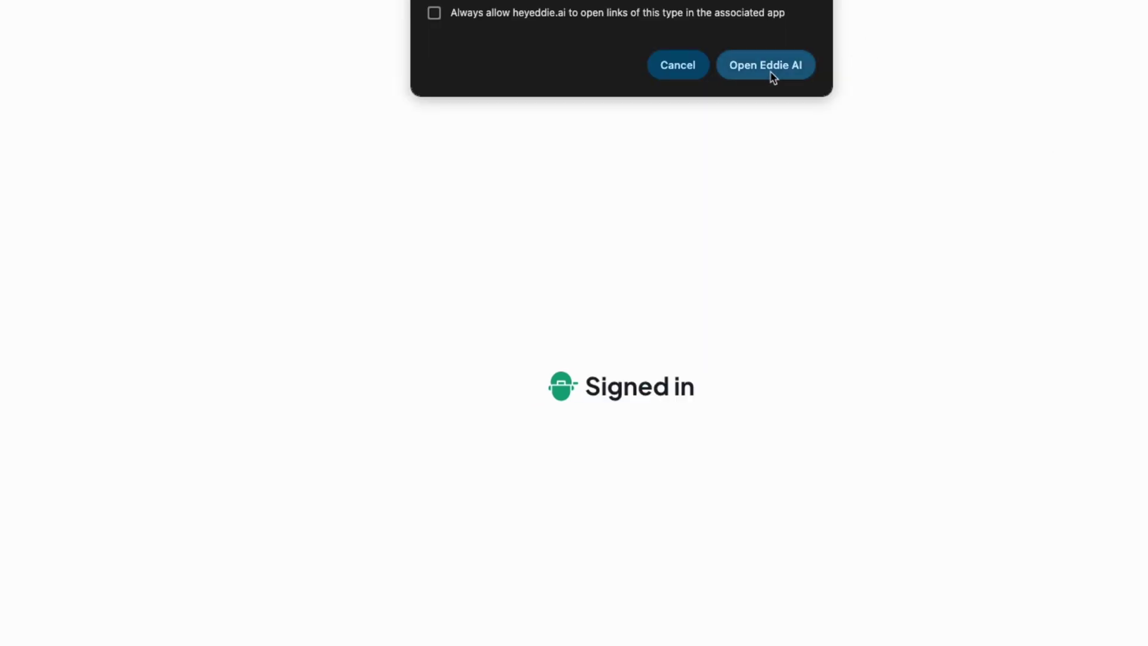
pyautogui.click(770, 65)
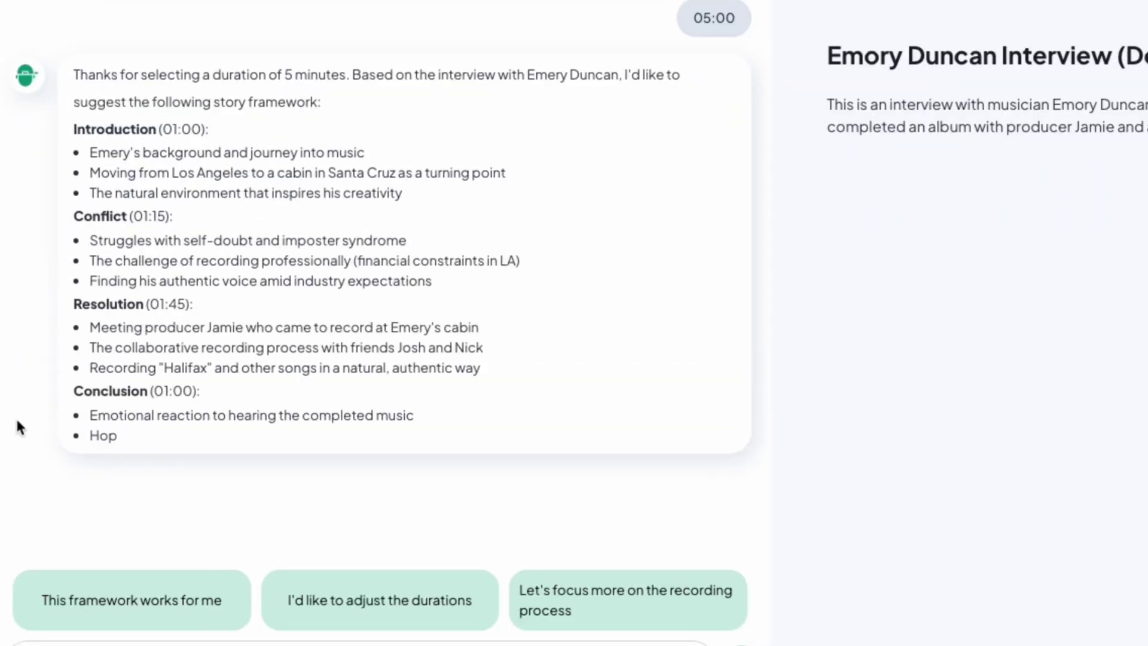
pyautogui.click(108, 602)
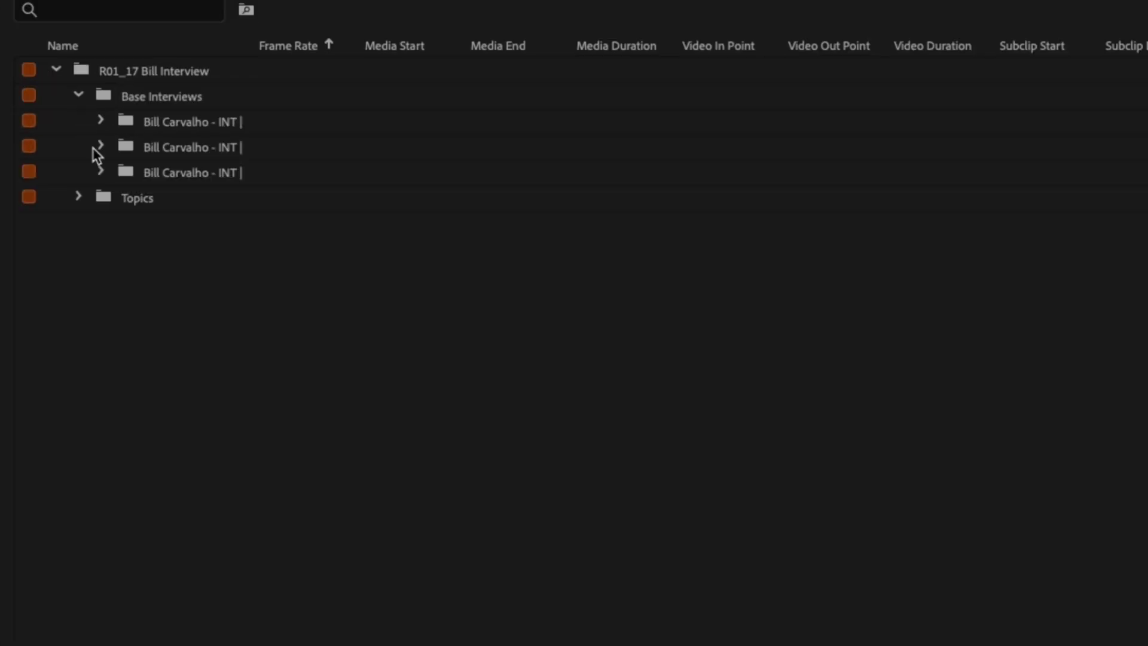
# - Expand the Topics, interview and b-roll bins, widening the Name column, and open Boat Interiors & Details
pyautogui.click(79, 197)
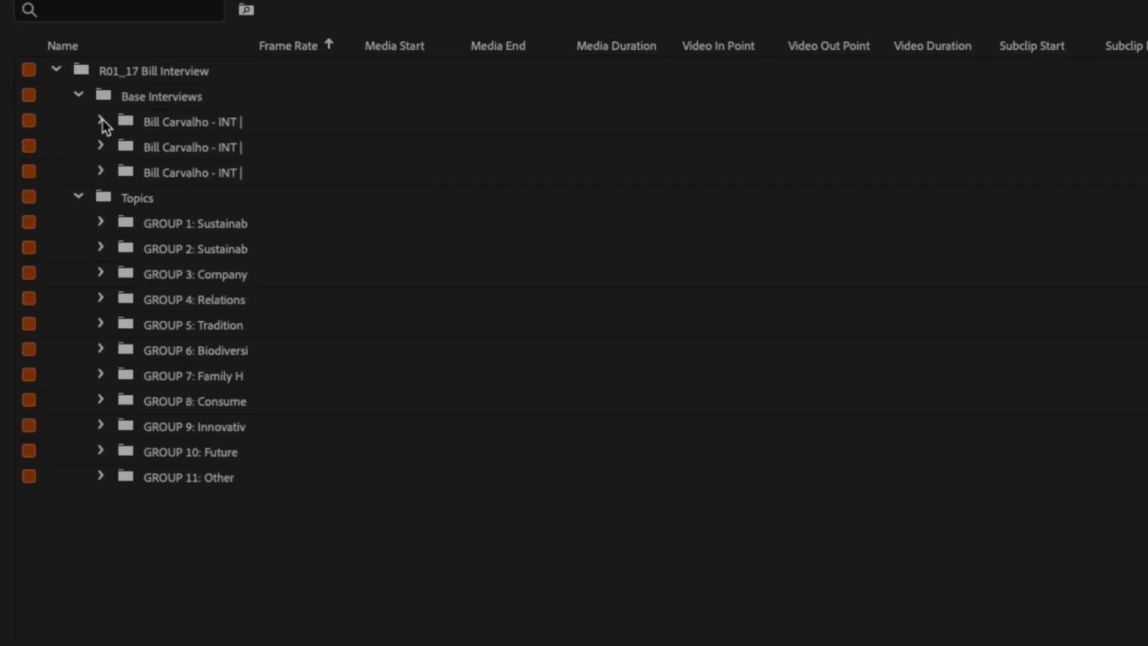
pyautogui.click(101, 121)
pyautogui.moveTo(247, 44); pyautogui.dragTo(674, 45)
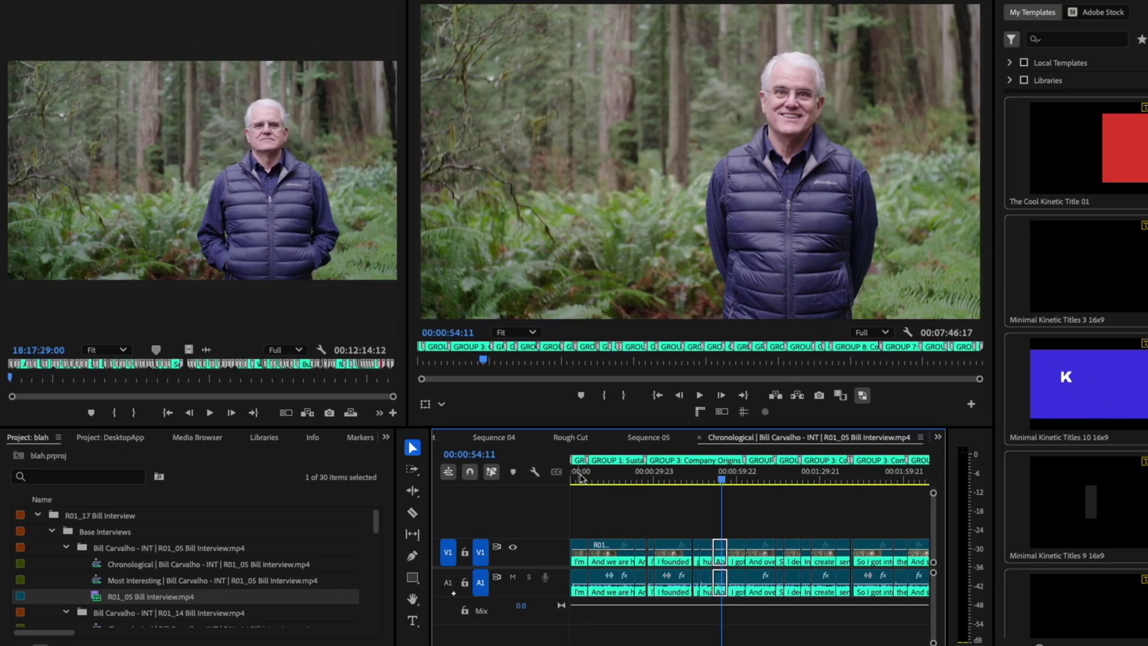
pyautogui.moveTo(579, 476); pyautogui.dragTo(739, 477)
pyautogui.press('space')
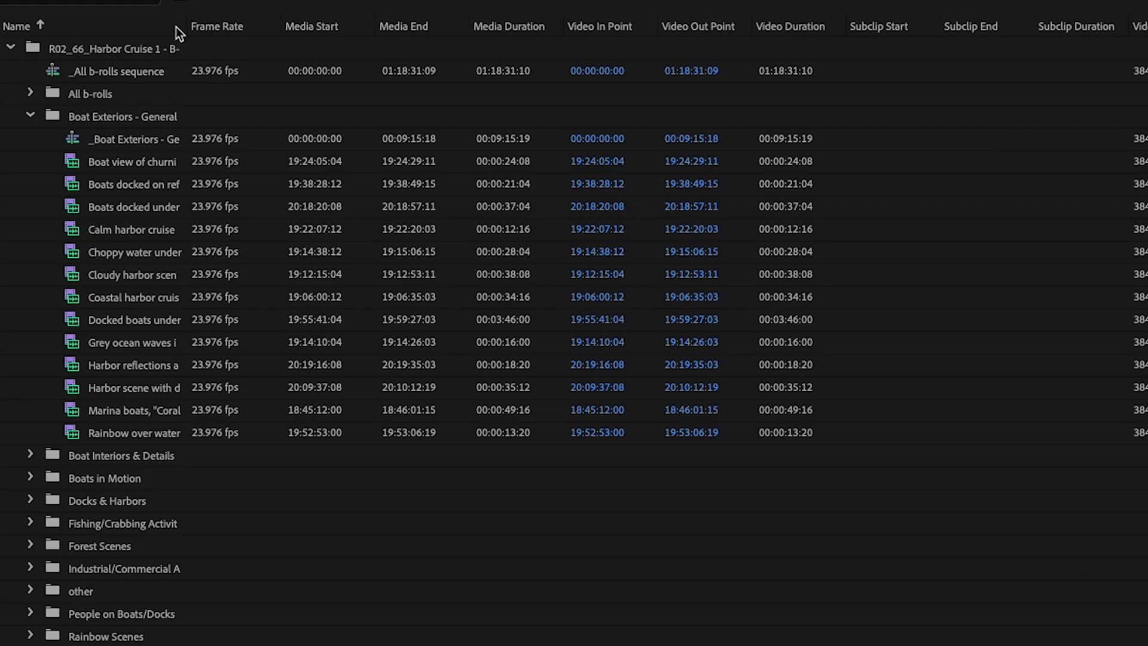
pyautogui.moveTo(184, 26); pyautogui.dragTo(502, 26)
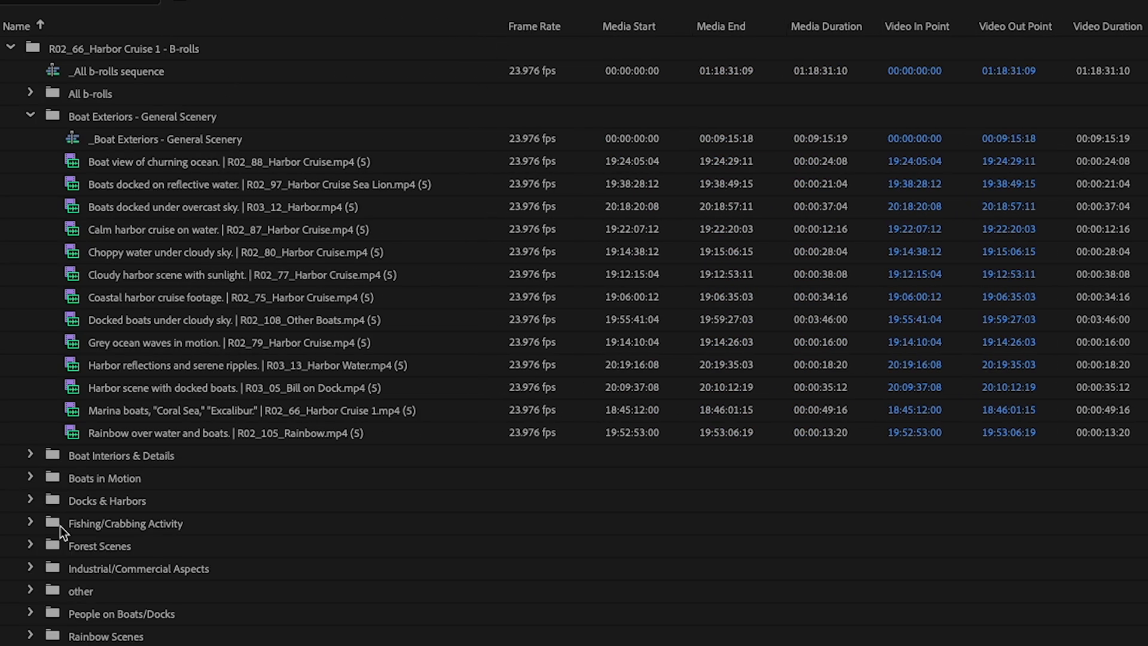
pyautogui.click(30, 455)
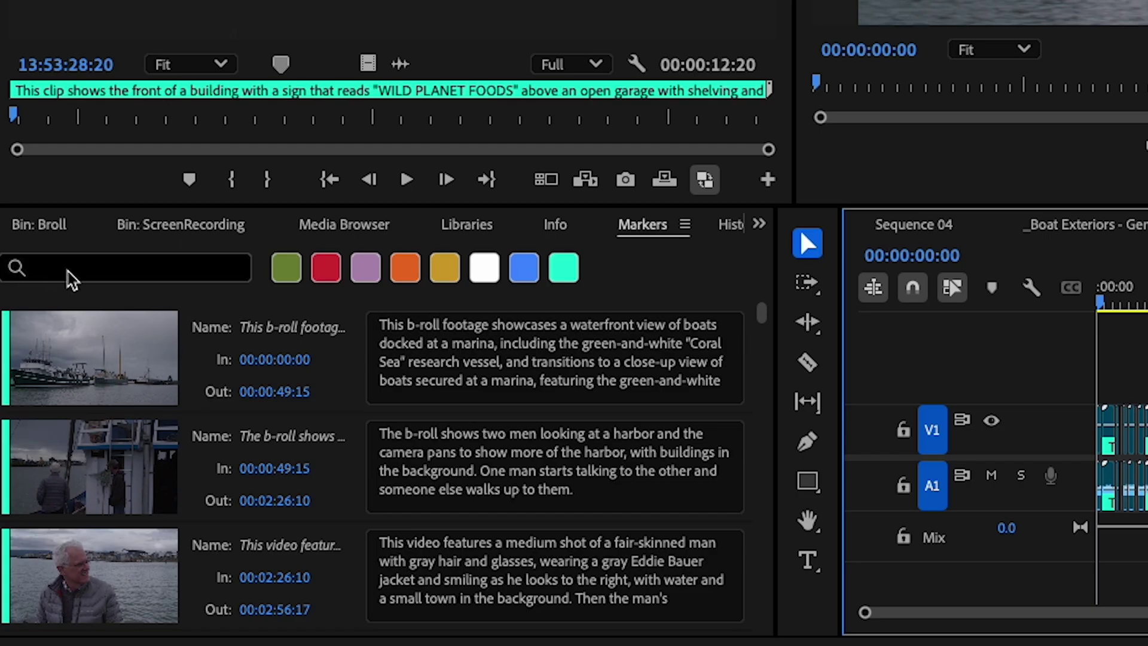
# - Search the clip markers for 'wild p' to list the Wild Planet shots
pyautogui.click(69, 277)
pyautogui.write('wild p')
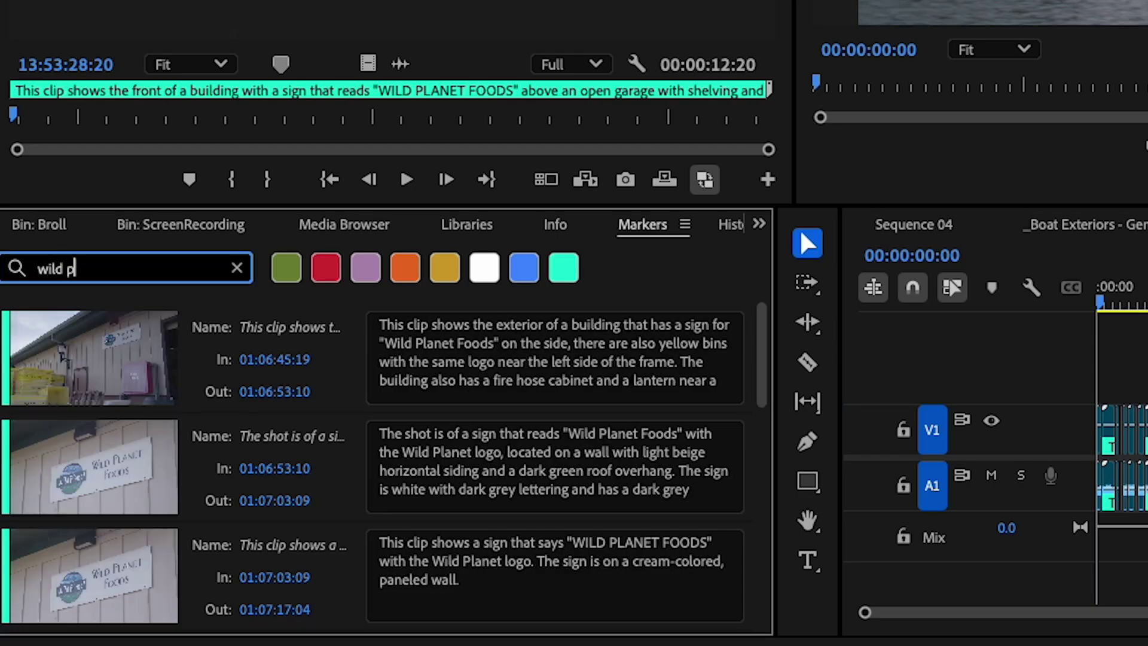
pyautogui.scroll(-10, 64, 512)
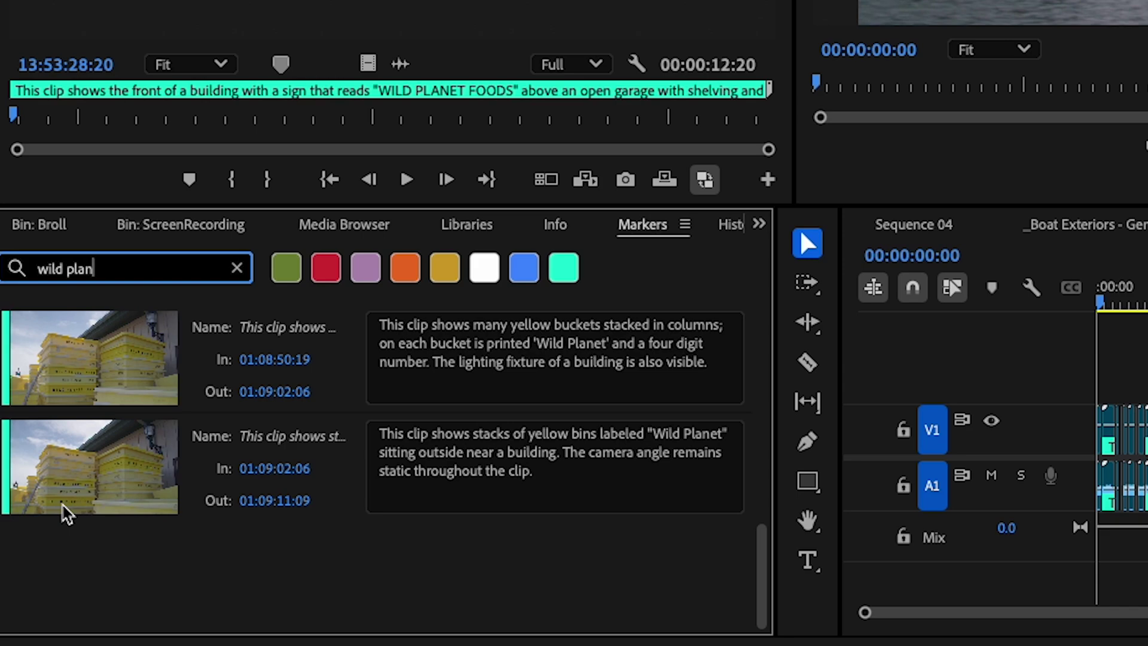
pyautogui.scroll(10, 64, 512)
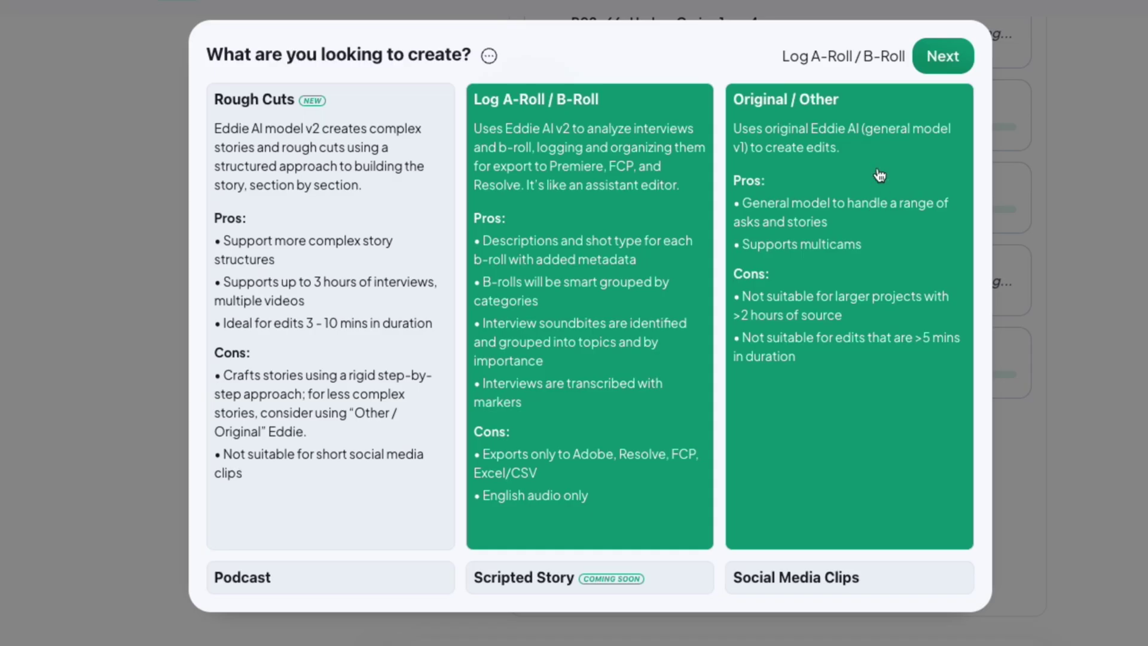
# - Switch to the original general-purpose Eddie model and send Eddie a question and a follow-up video request
pyautogui.click(878, 175)
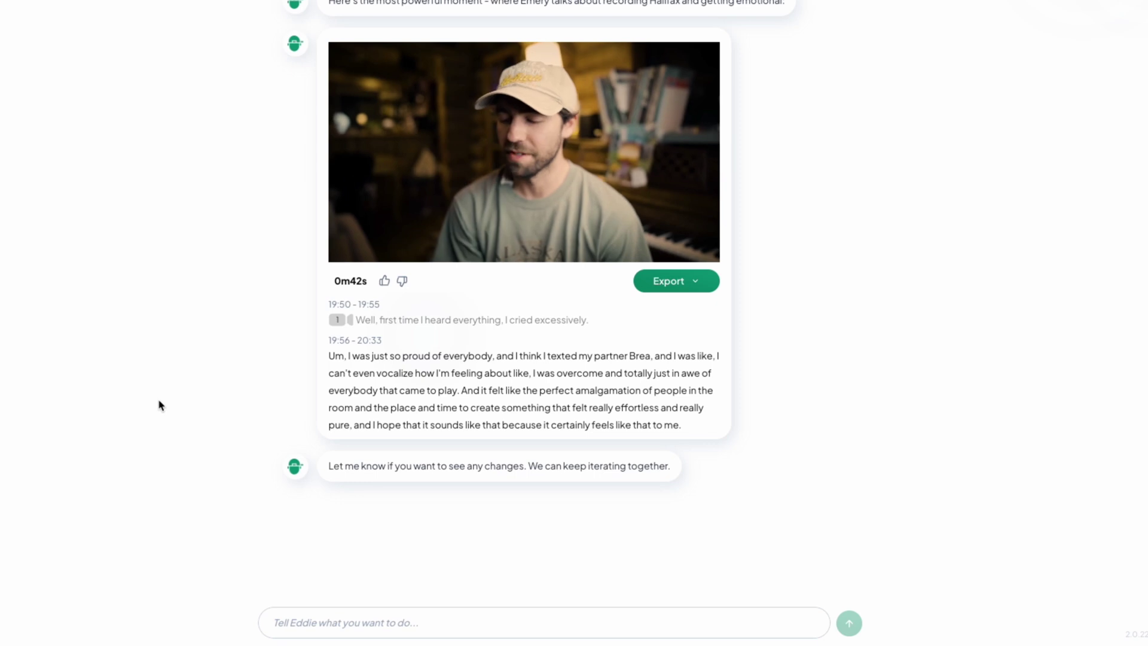
pyautogui.click(510, 159)
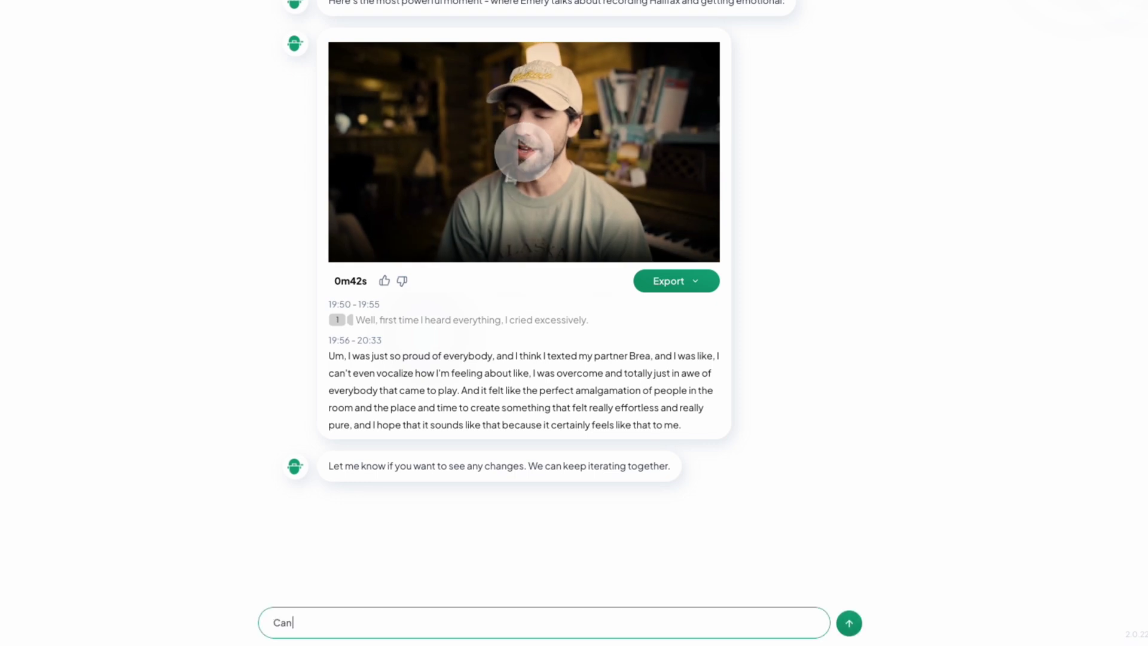
pyautogui.write('?')
pyautogui.press('Return')
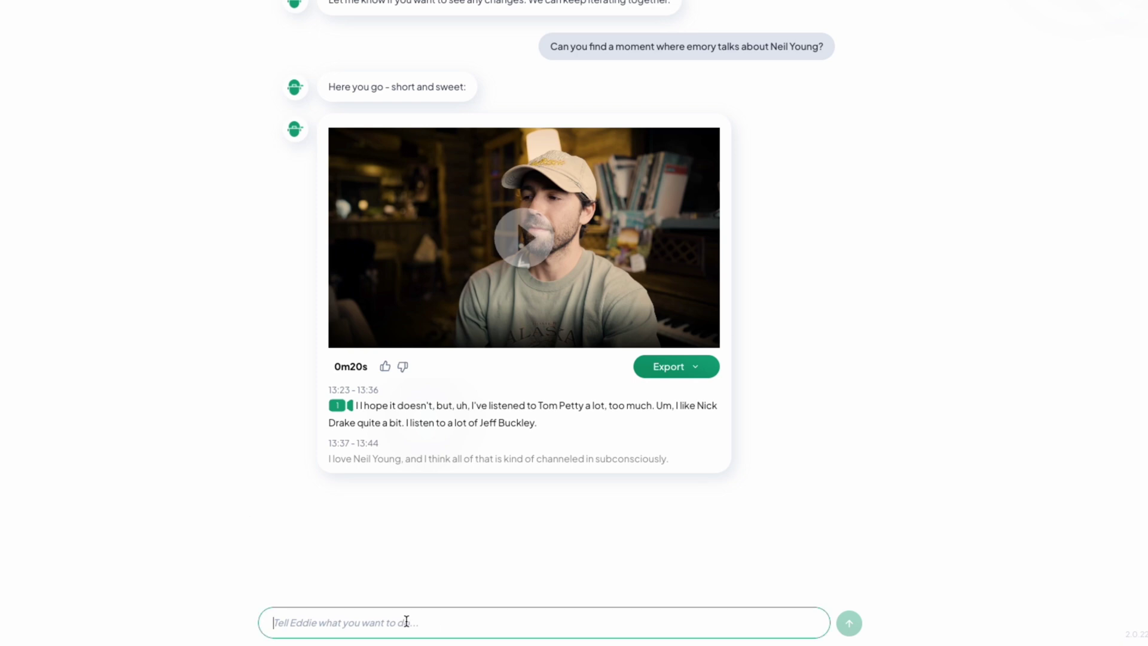
pyautogui.write('video?')
pyautogui.press('Return')
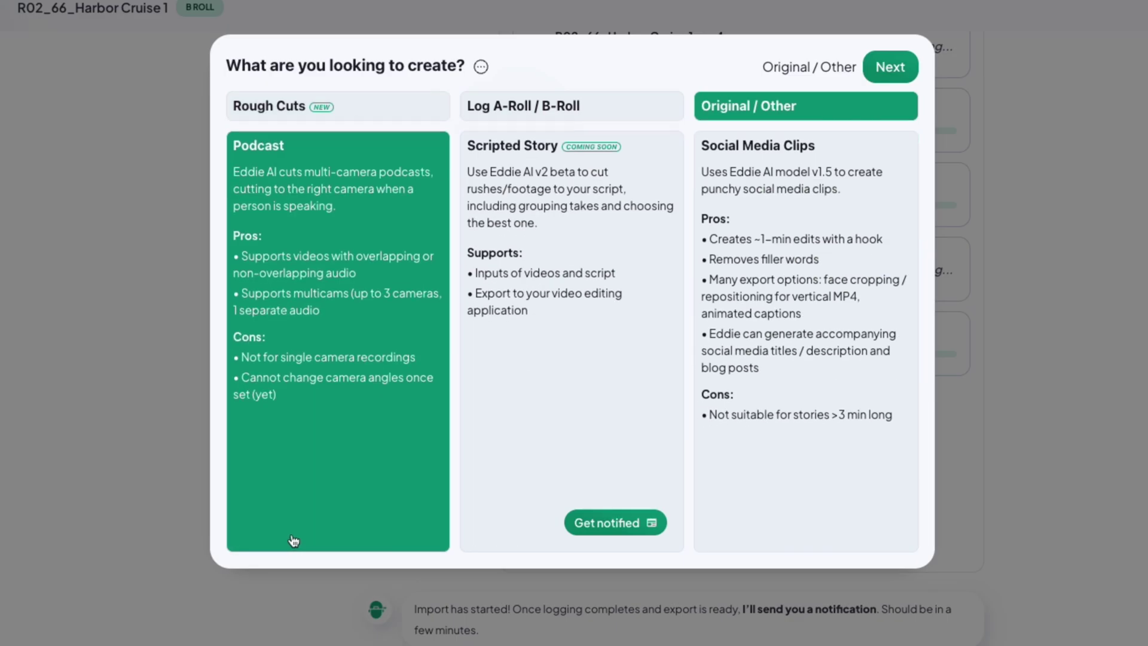
# - Export the Podcast edit to Adobe Premiere and scrub the imported timeline
pyautogui.click(313, 432)
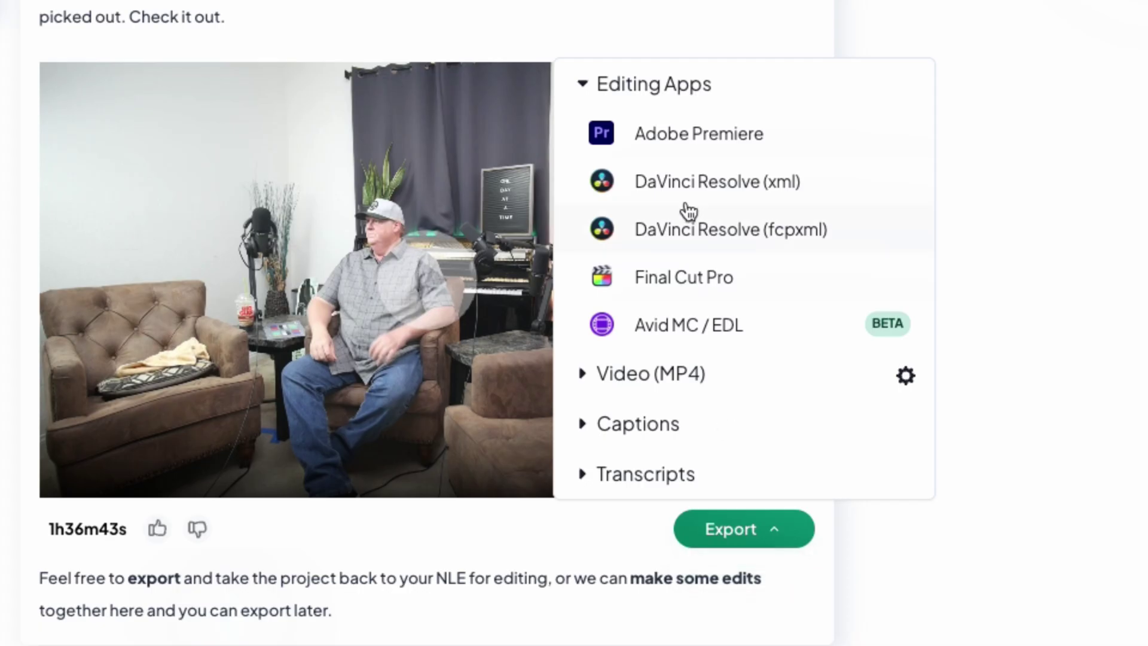
pyautogui.click(684, 139)
pyautogui.moveTo(368, 294); pyautogui.dragTo(242, 401)
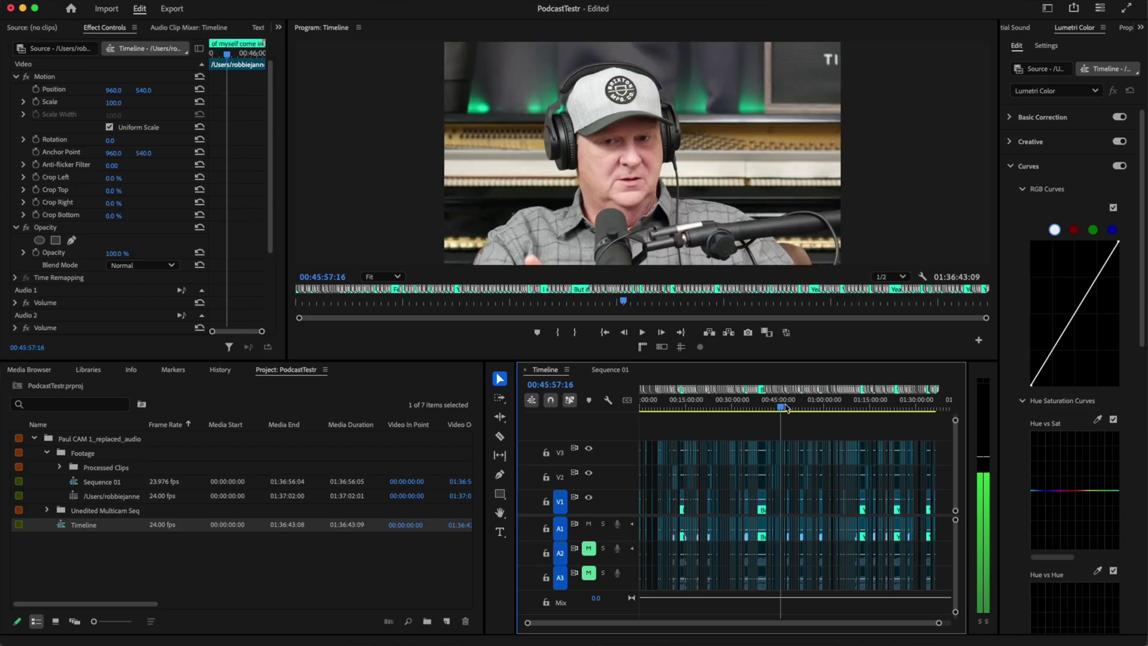
pyautogui.moveTo(785, 408); pyautogui.dragTo(818, 408)
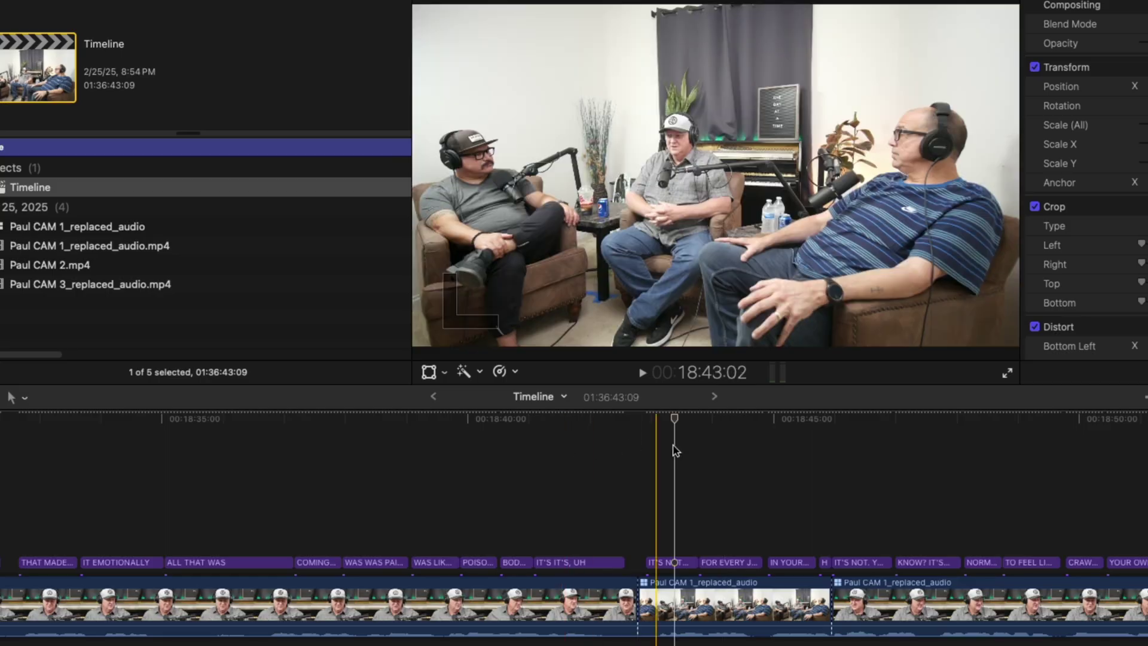
# - Change the multicam clip's Active Video Angle to another camera
pyautogui.rightClick(684, 601)
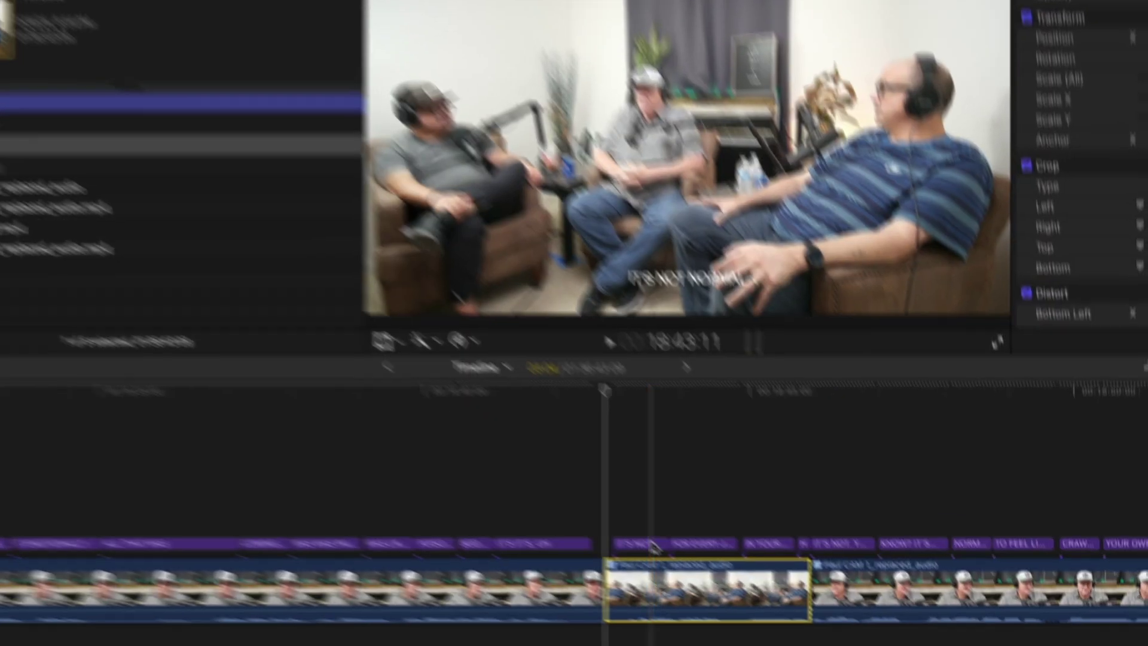
pyautogui.moveTo(846, 536)
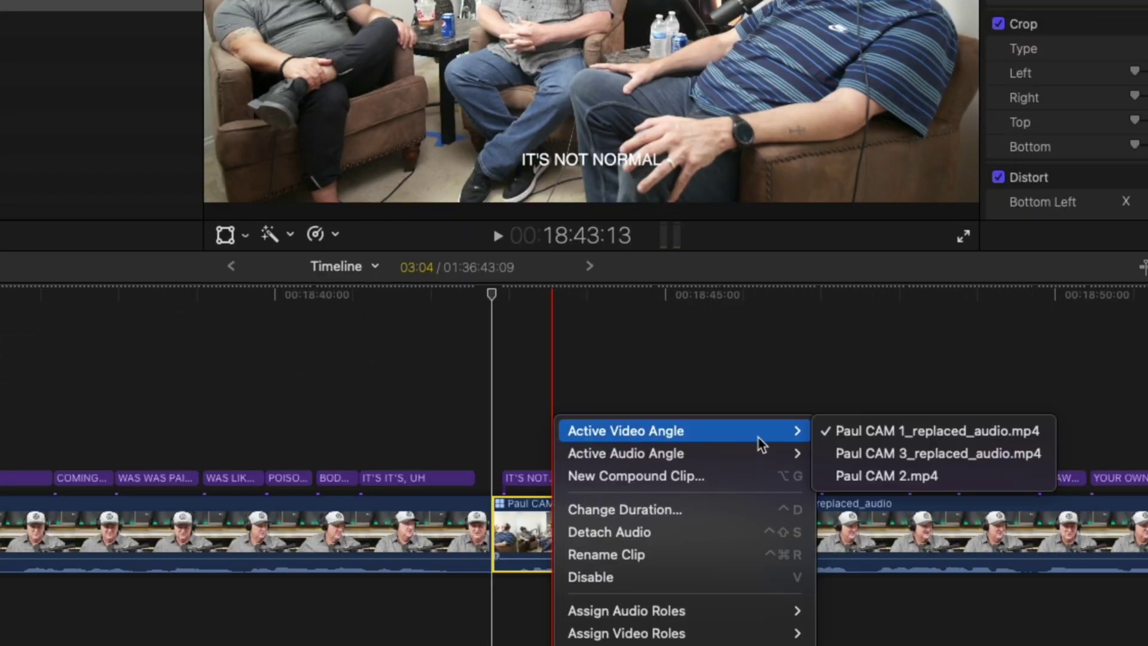
pyautogui.click(926, 474)
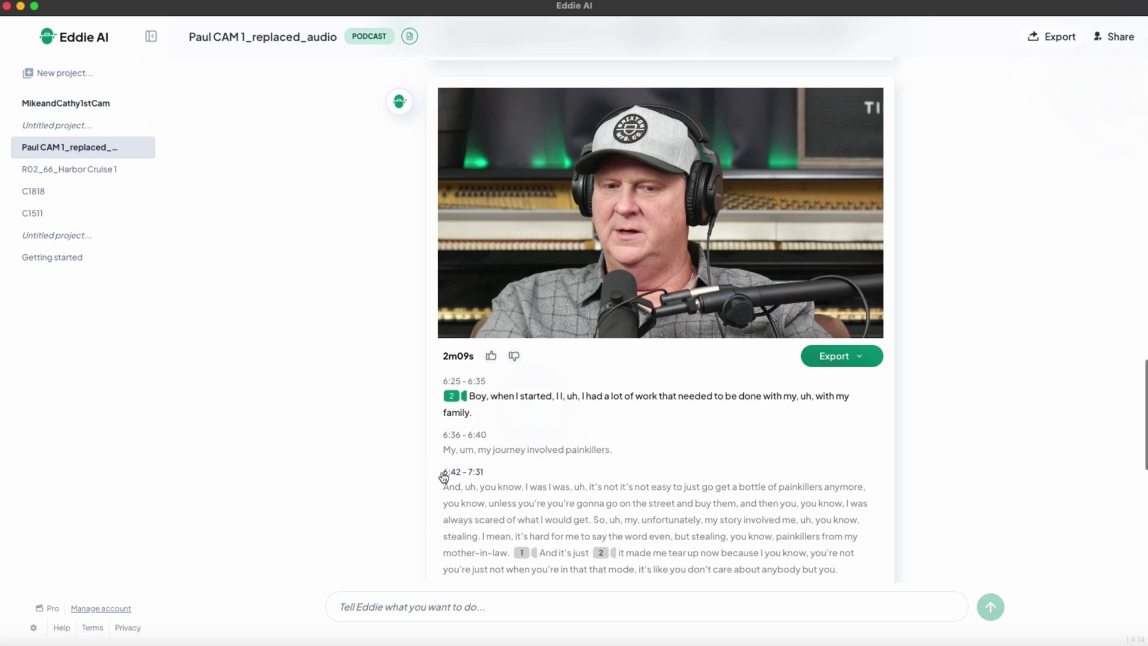
# - Review the podcast clip's Editing Apps export options, then the cabin clip's Video (MP4) settings
pyautogui.click(842, 356)
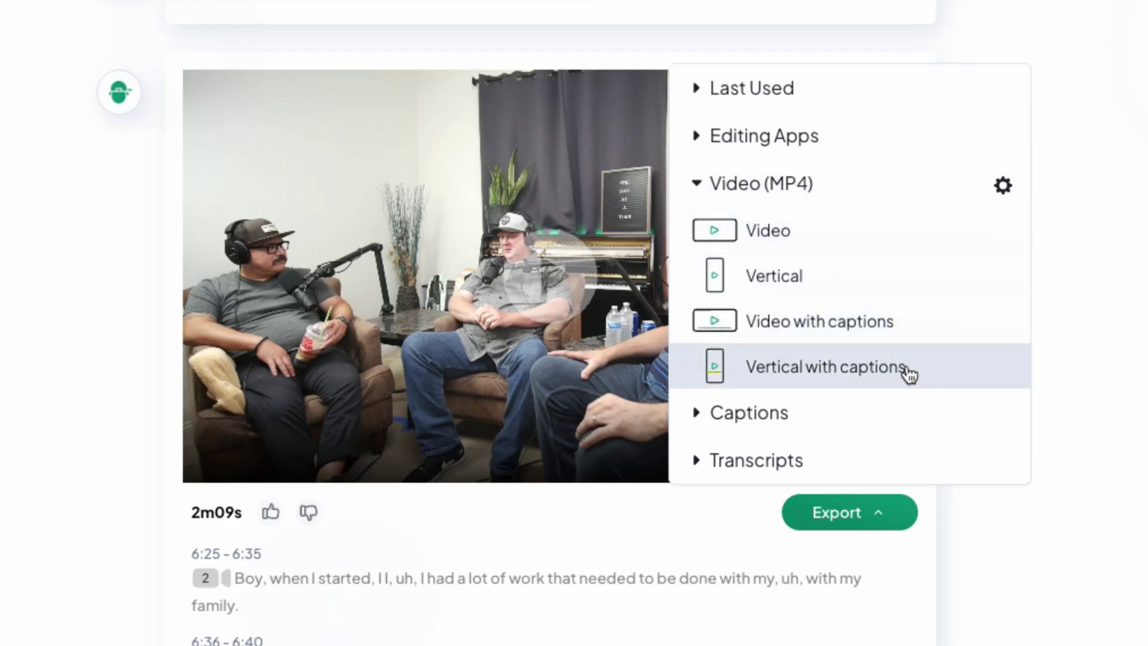
pyautogui.click(825, 136)
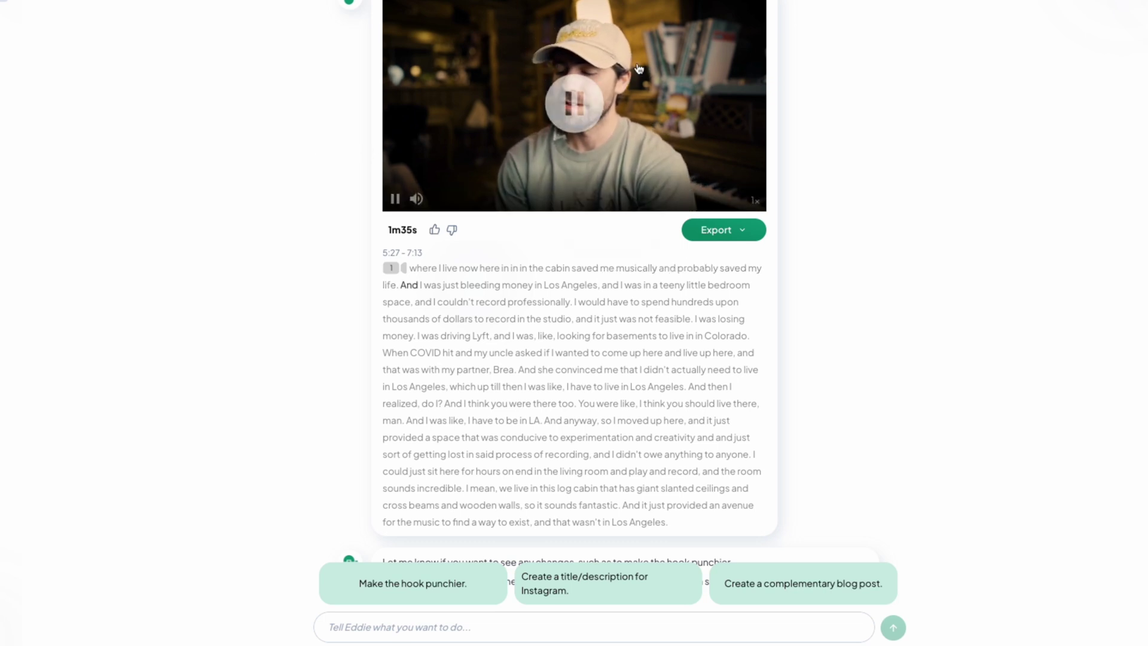
pyautogui.click(730, 239)
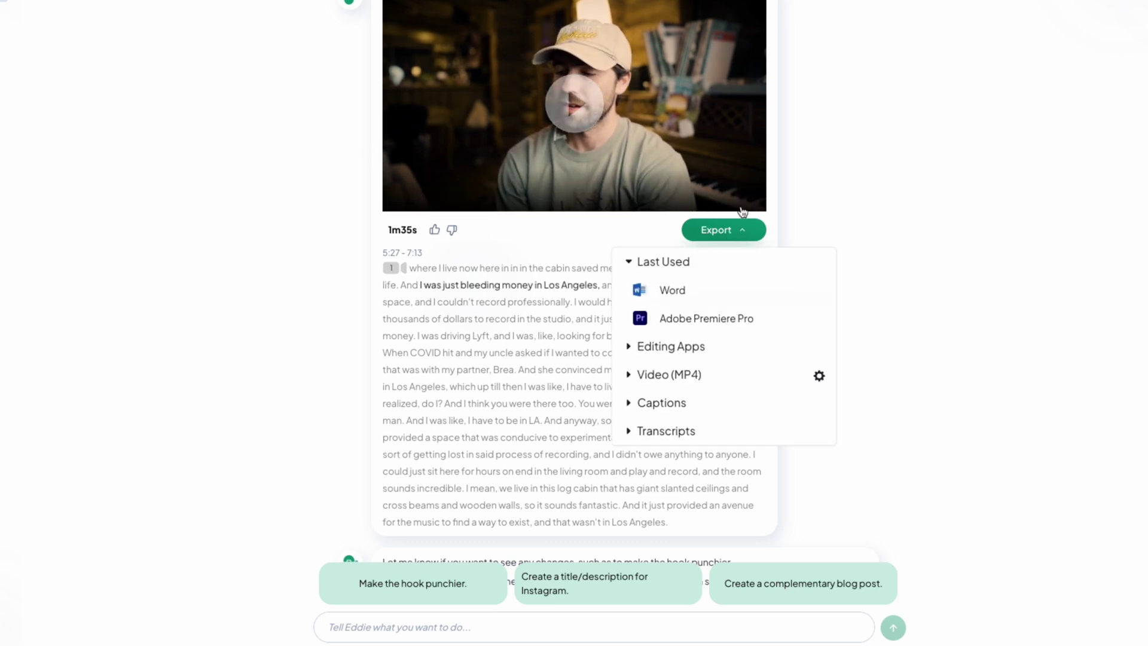
pyautogui.click(818, 376)
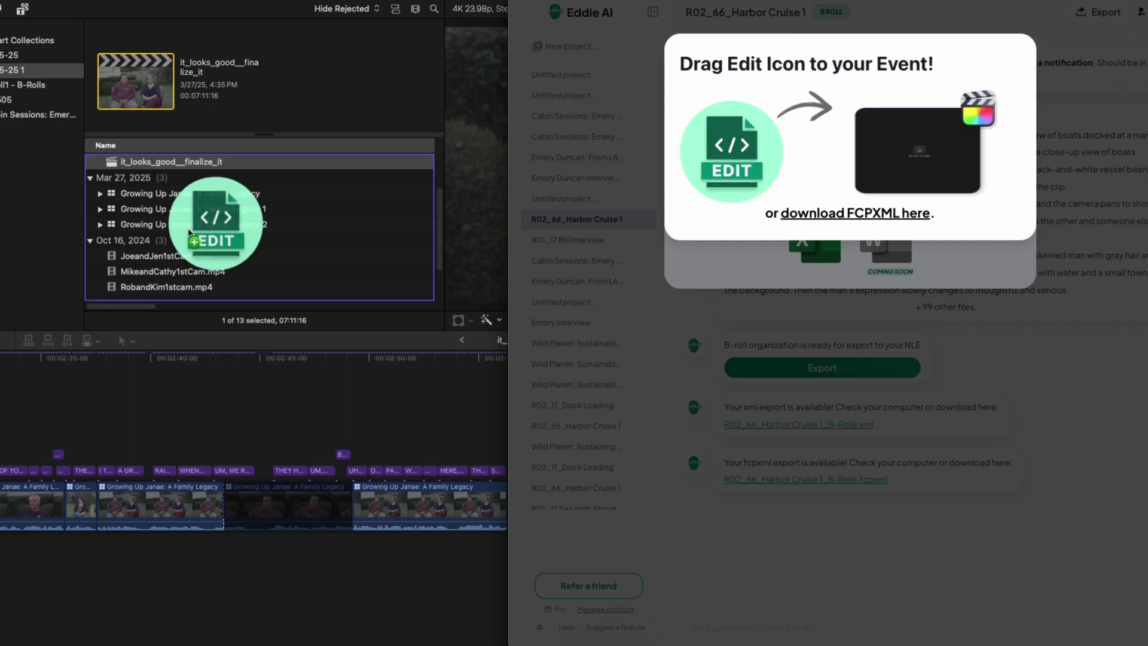
# - Import the Eddie AI B-roll edit into Final Cut and preview the Crab cages close-up clip
pyautogui.moveTo(213, 217); pyautogui.dragTo(11, 117)
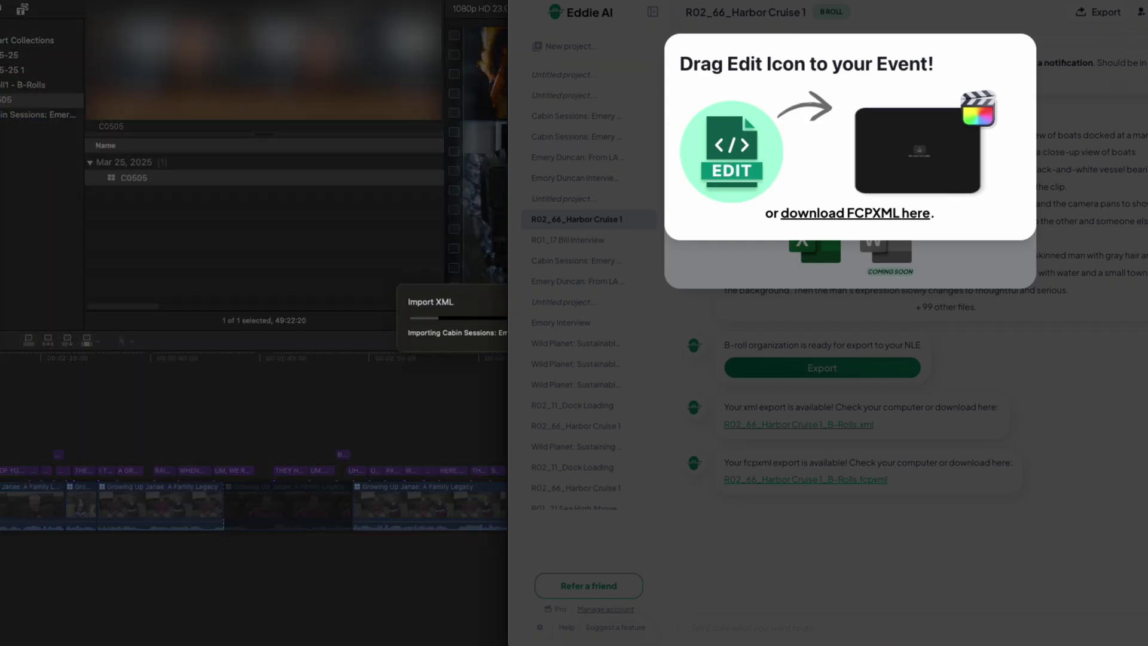
pyautogui.click(14, 132)
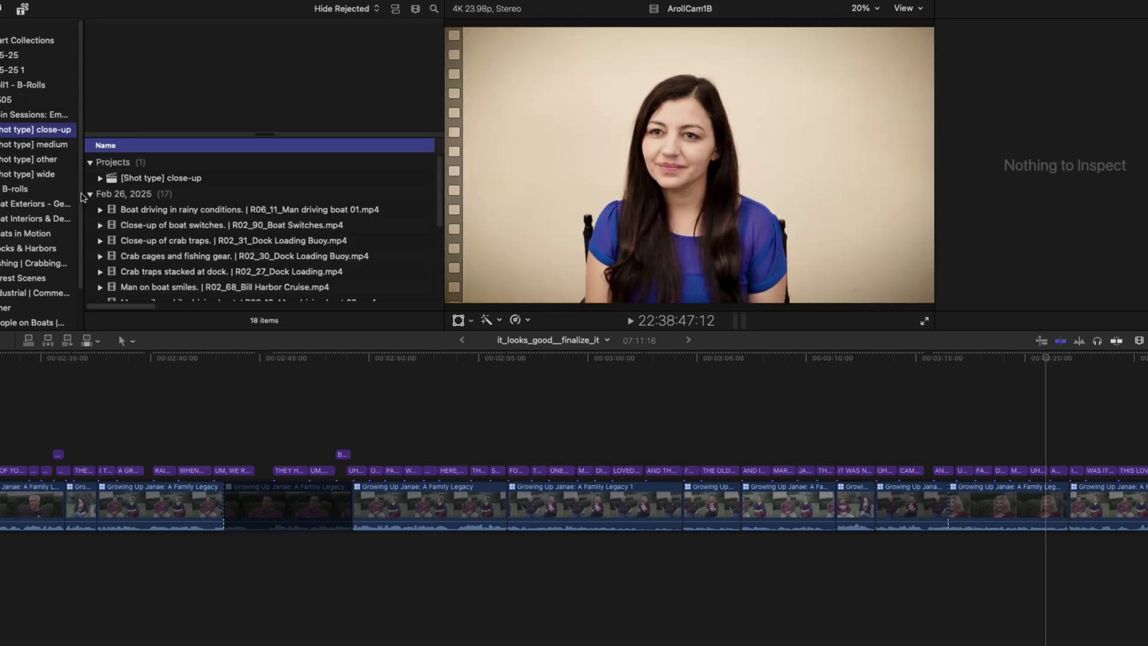
pyautogui.click(141, 220)
pyautogui.click(138, 256)
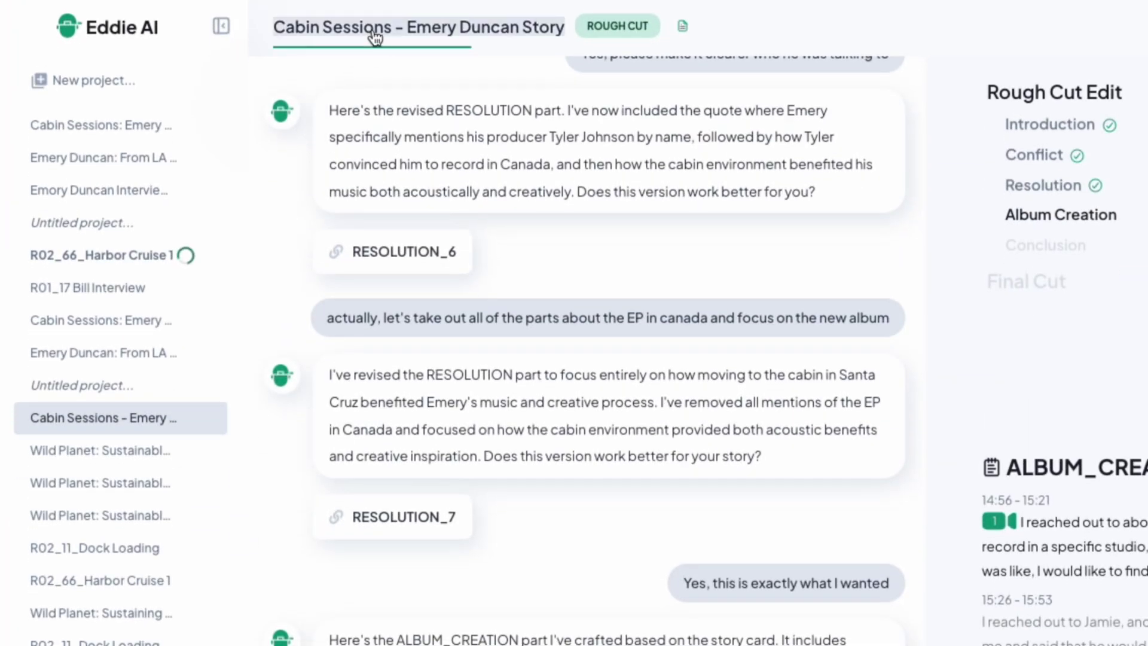
# - Rename the project to 'Emory Interview', hide the preview and view the media file's metadata
pyautogui.click(373, 29)
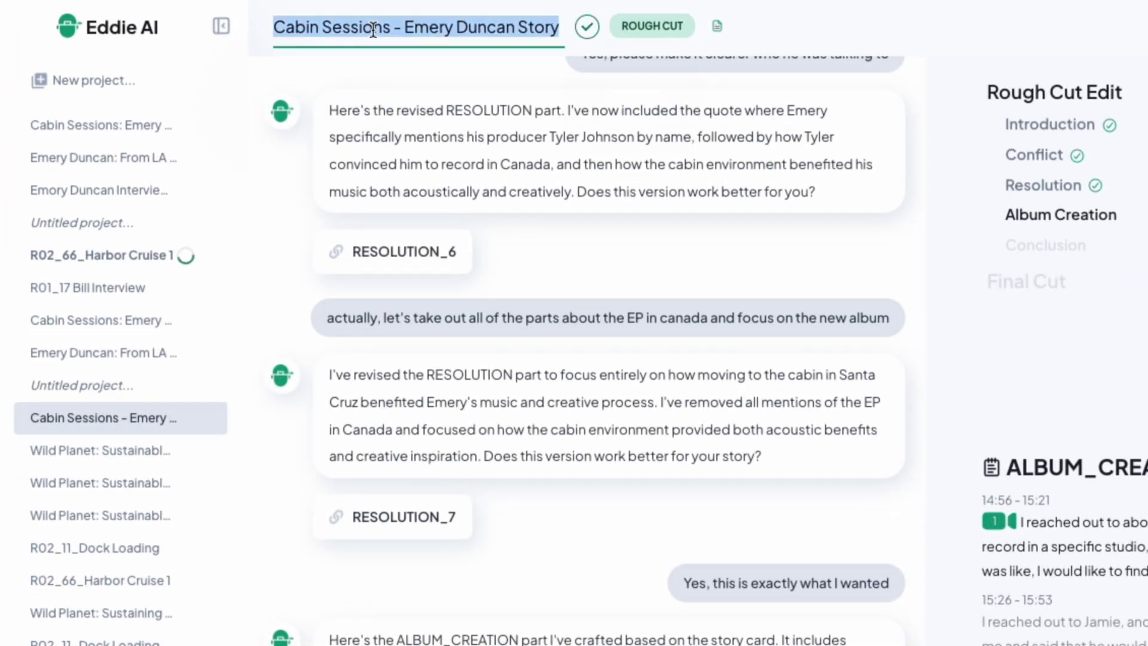
pyautogui.write('mer')
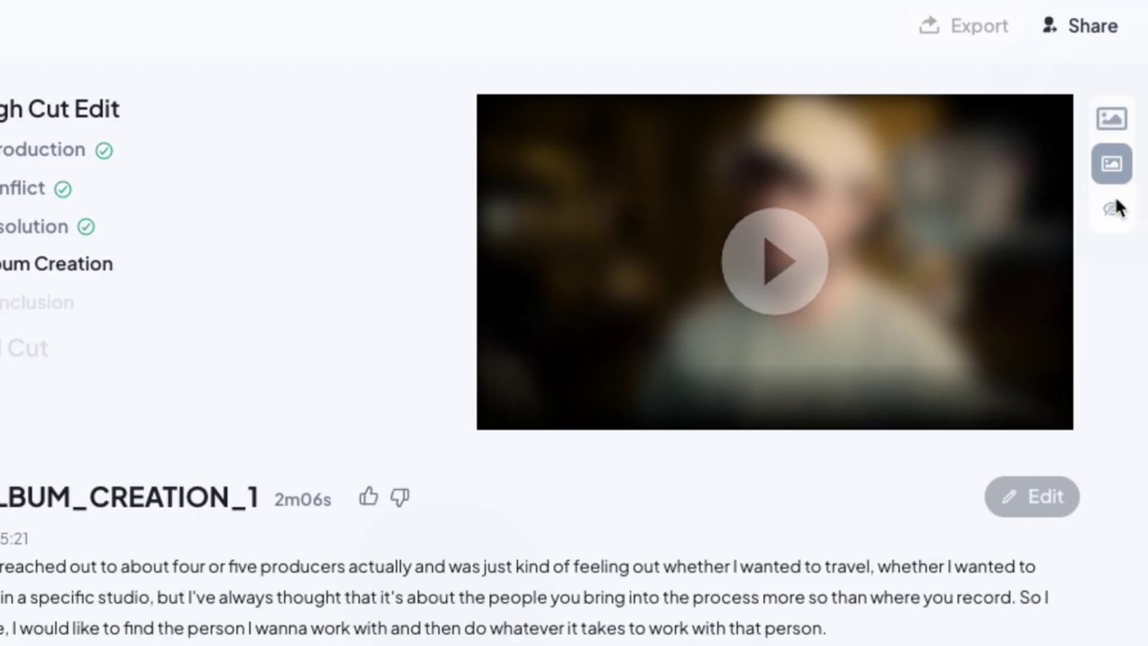
pyautogui.click(1113, 208)
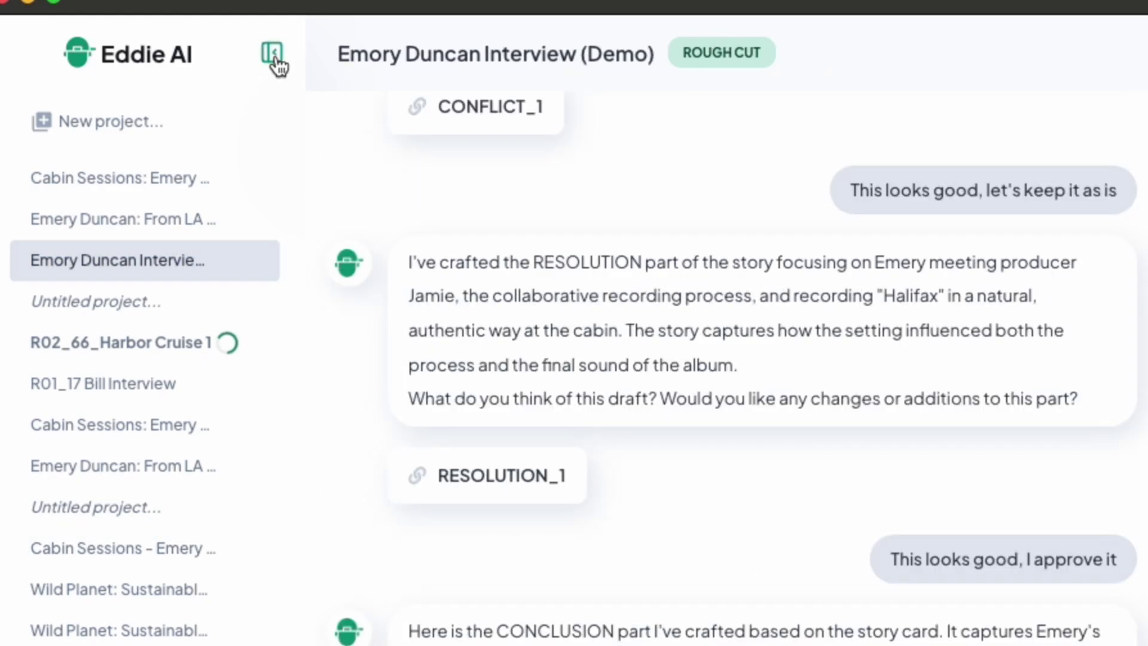
pyautogui.click(274, 55)
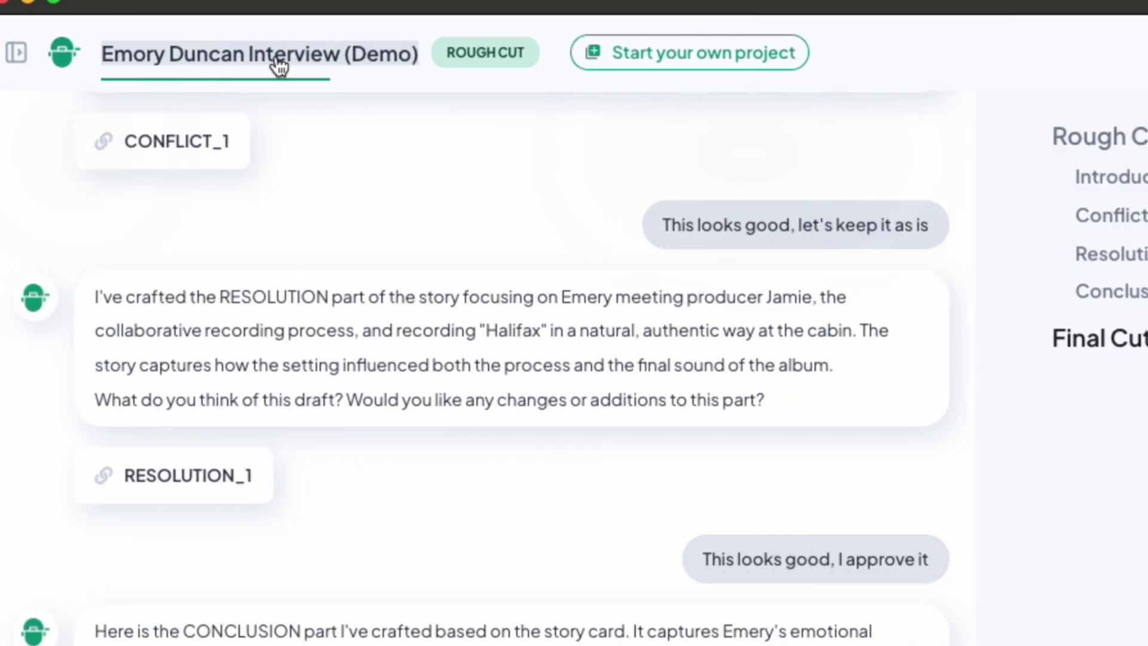
pyautogui.click(18, 49)
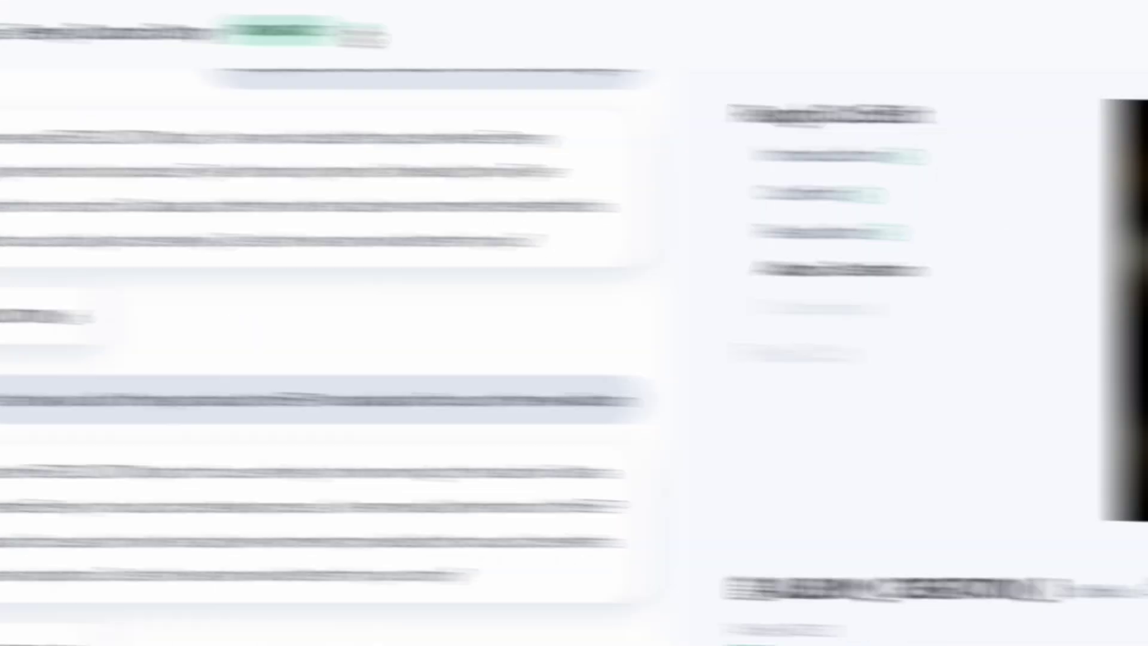
pyautogui.click(290, 27)
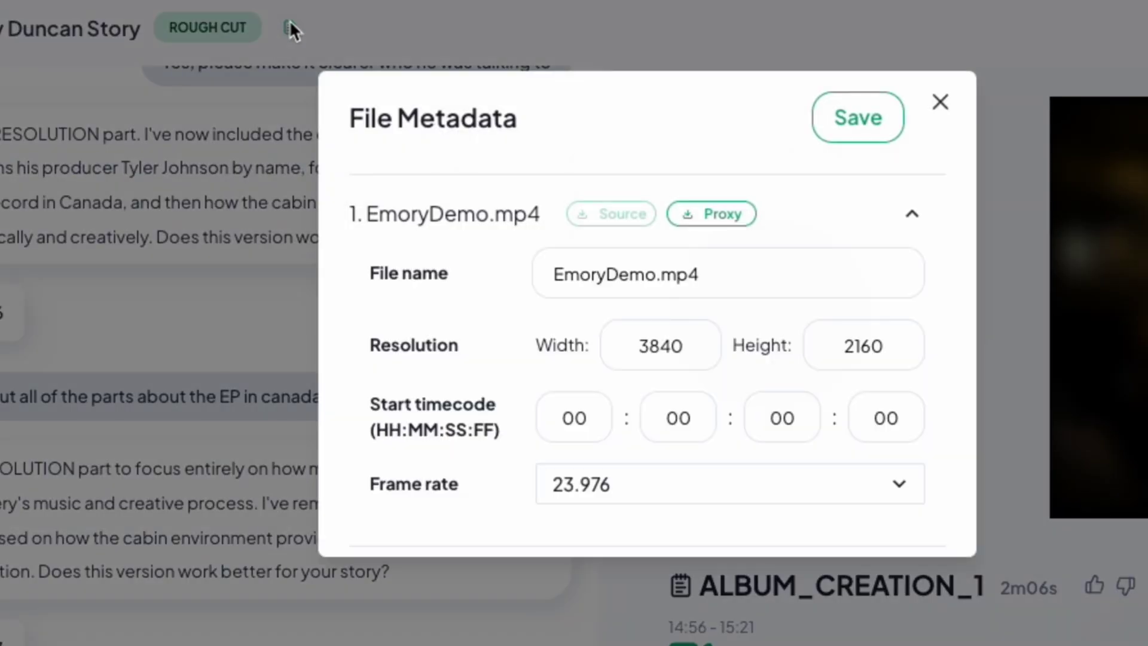